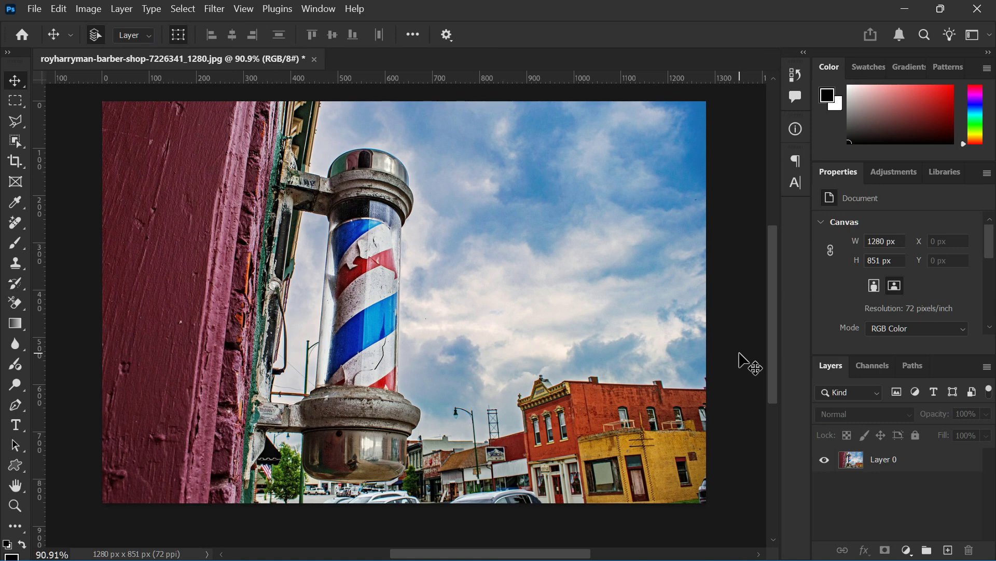
Try a Photo Filter image adjustment with the Sepia filter on the barber-pole photo layer
click(899, 462)
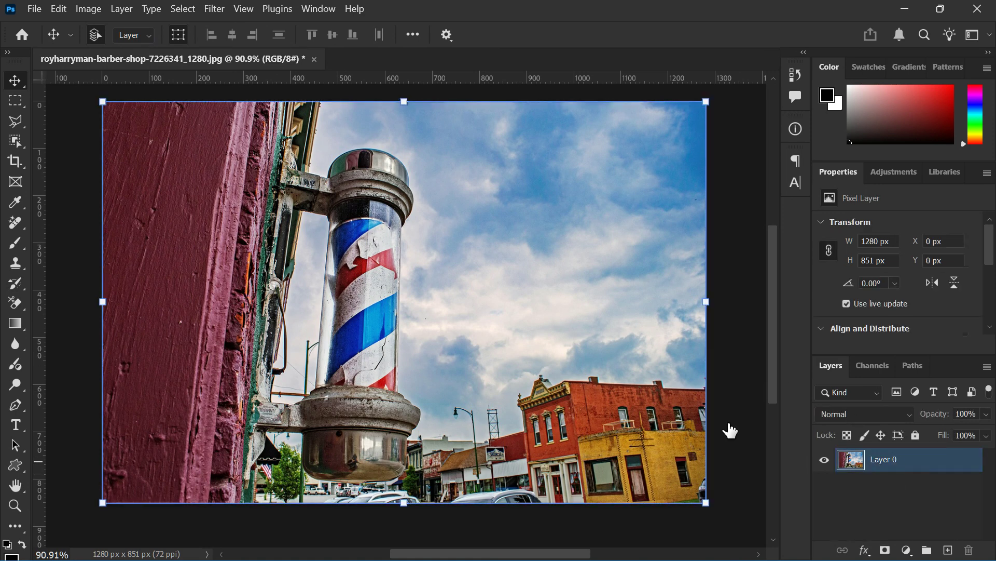
scroll(434, 294, up, 1)
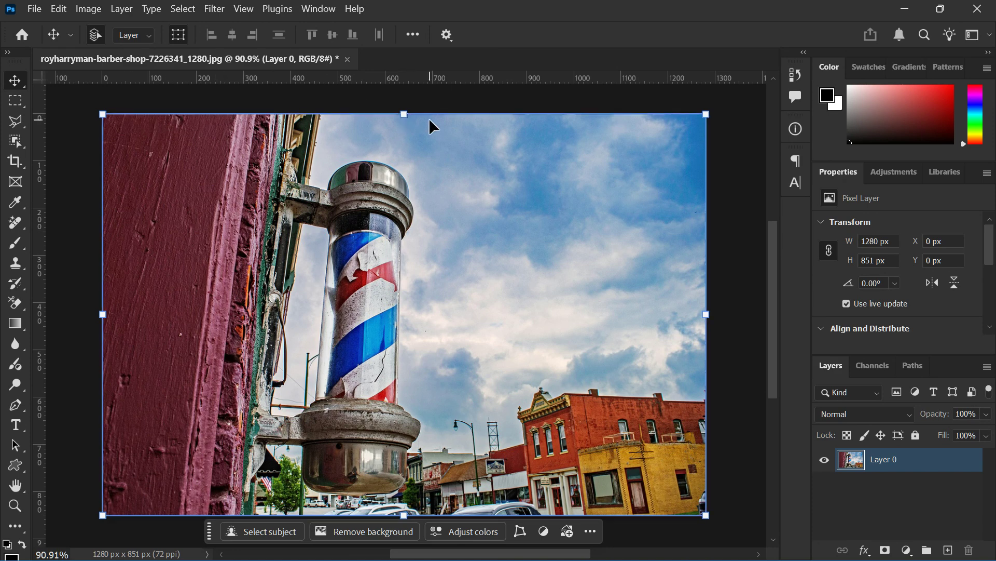
scroll(410, 171, down, 1)
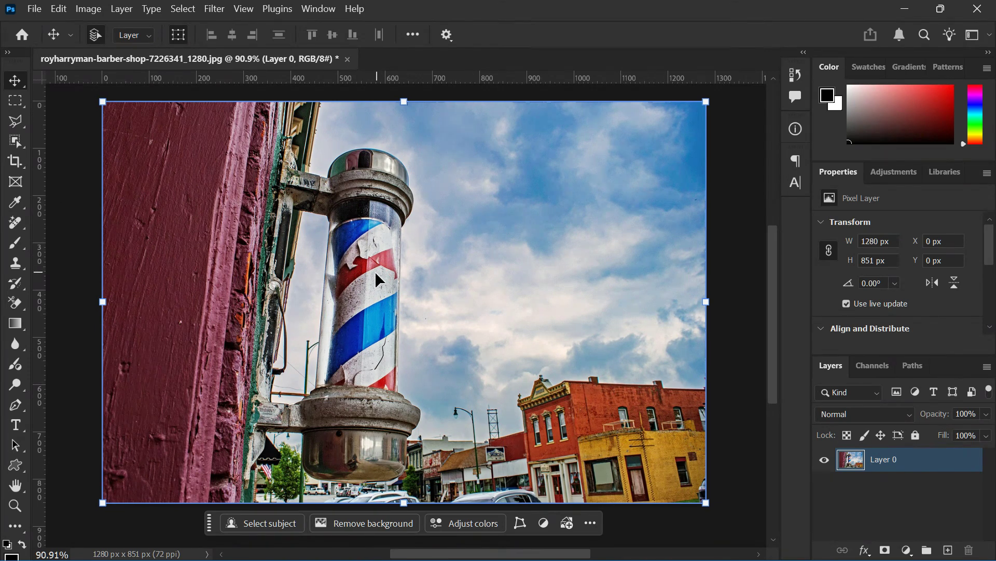
scroll(362, 264, up, 1)
scroll(362, 264, down, 1)
click(87, 8)
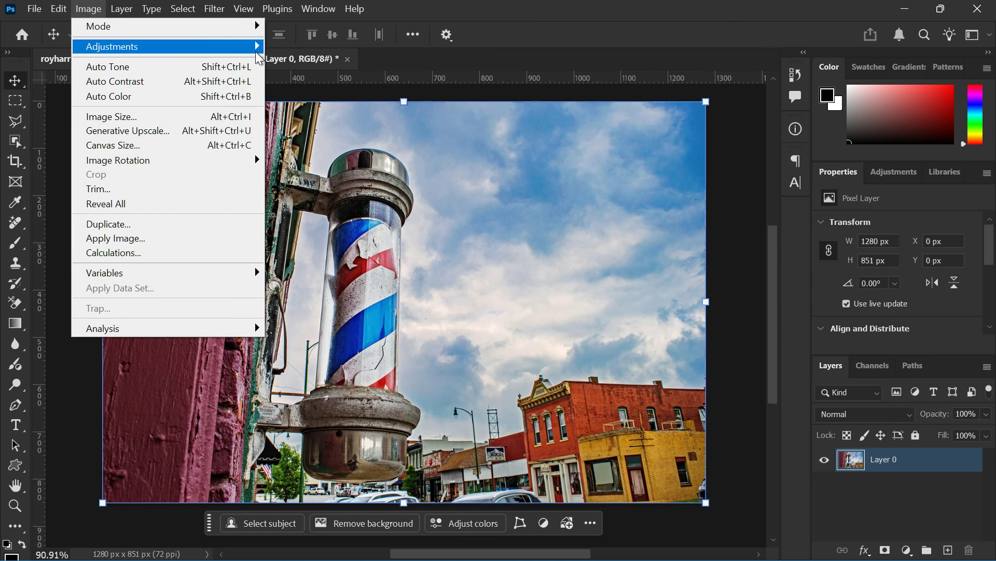
mouse_move(262, 46)
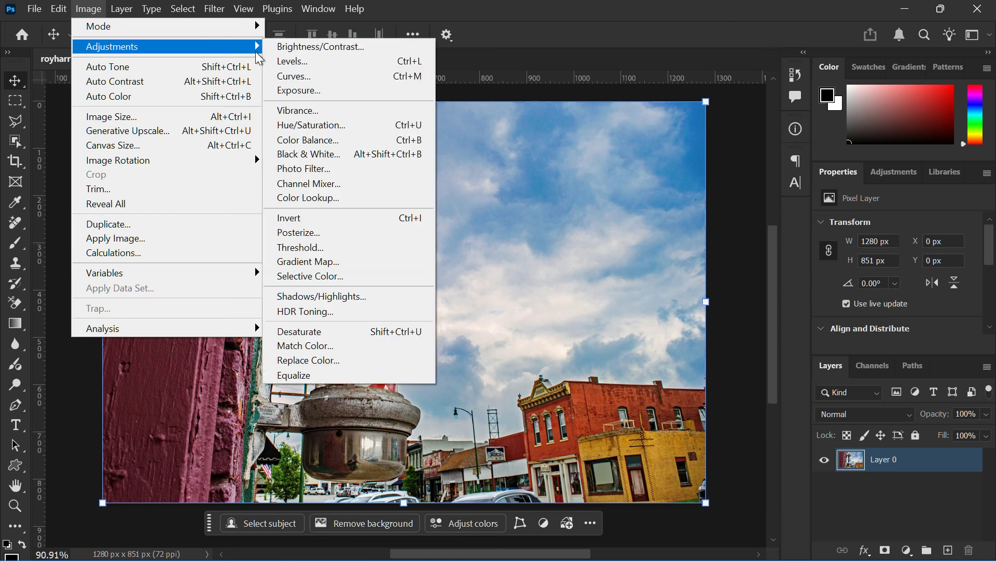
click(343, 168)
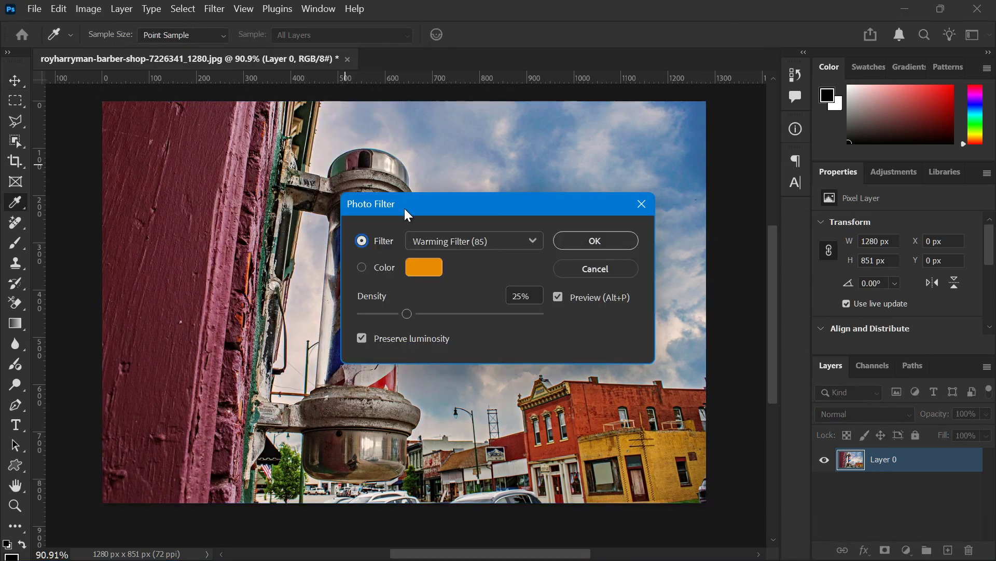
drag(416, 212, 552, 97)
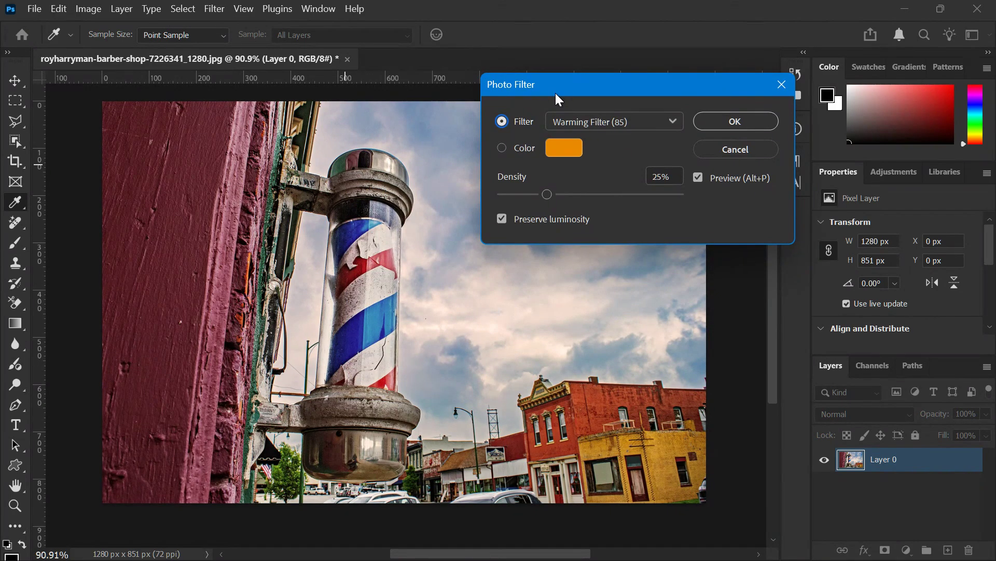
click(599, 125)
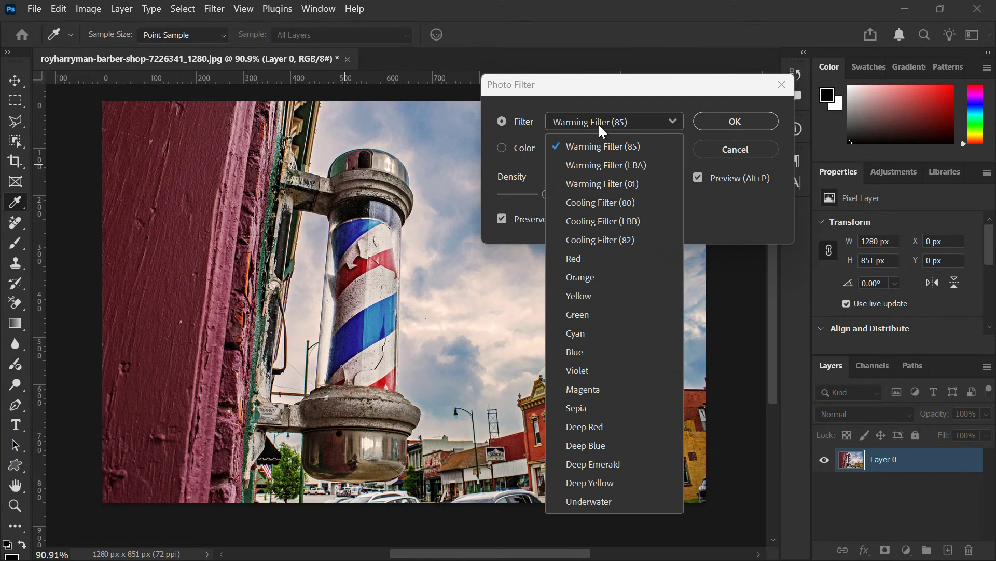
click(593, 408)
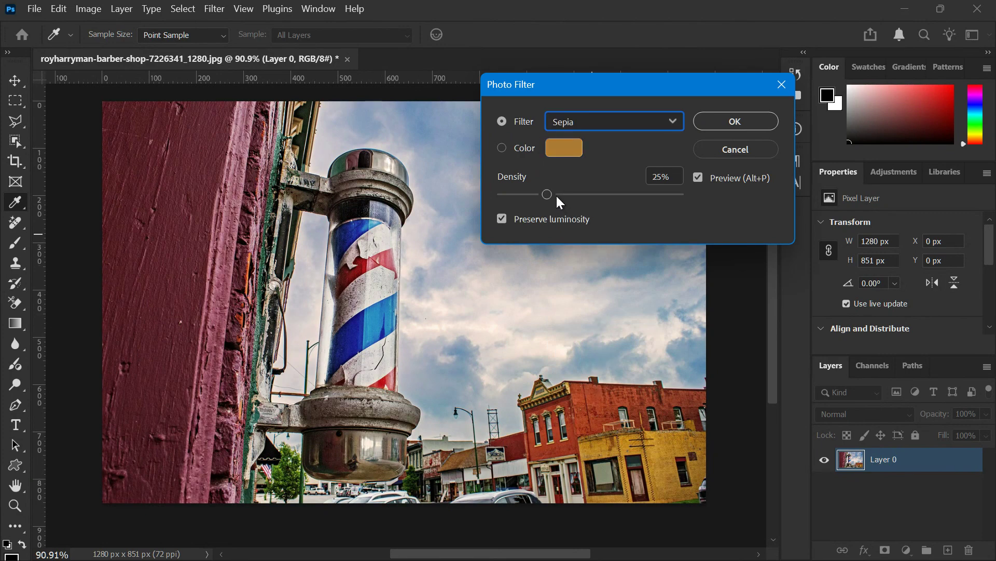
Try different density values for the Sepia photo filter, including 90%, and cancel the adjustment
drag(549, 192, 641, 194)
click(663, 195)
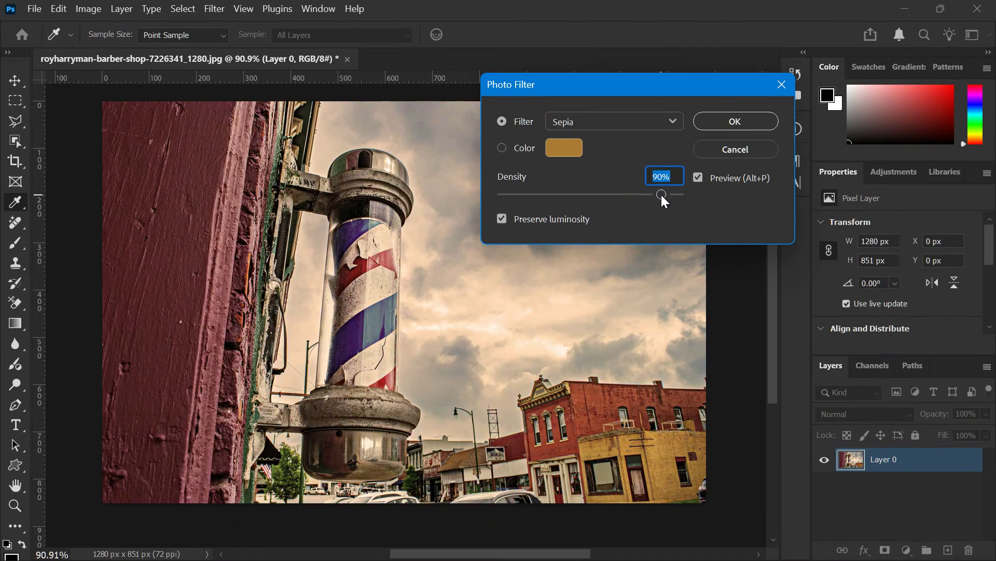
drag(647, 195, 644, 194)
drag(643, 195, 685, 201)
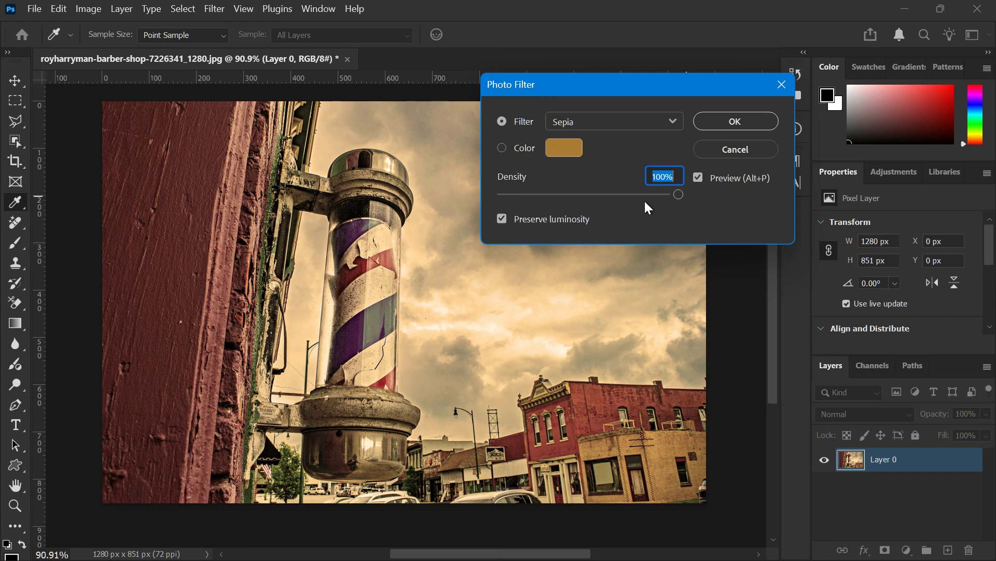
click(646, 216)
drag(645, 195, 581, 219)
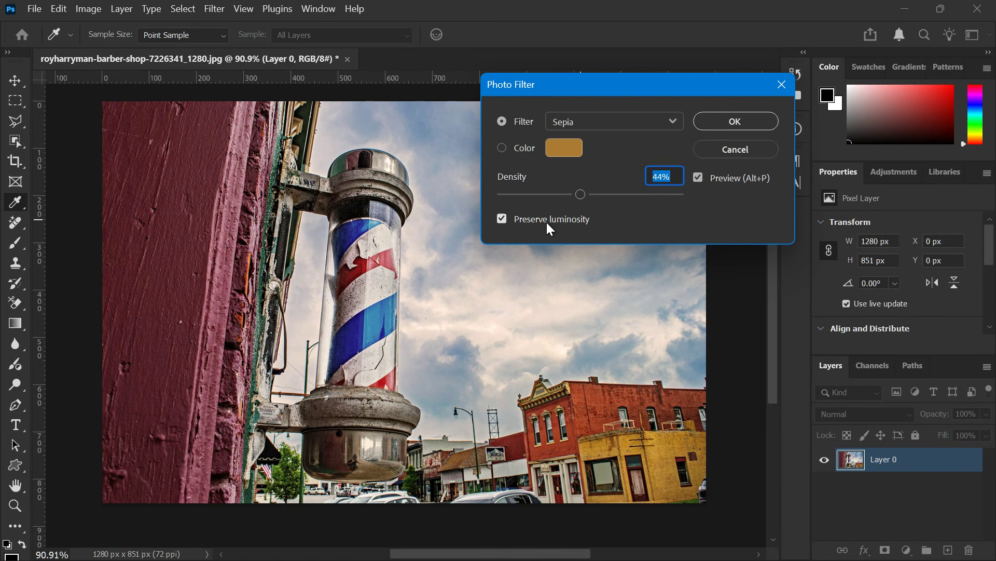
drag(591, 194, 604, 195)
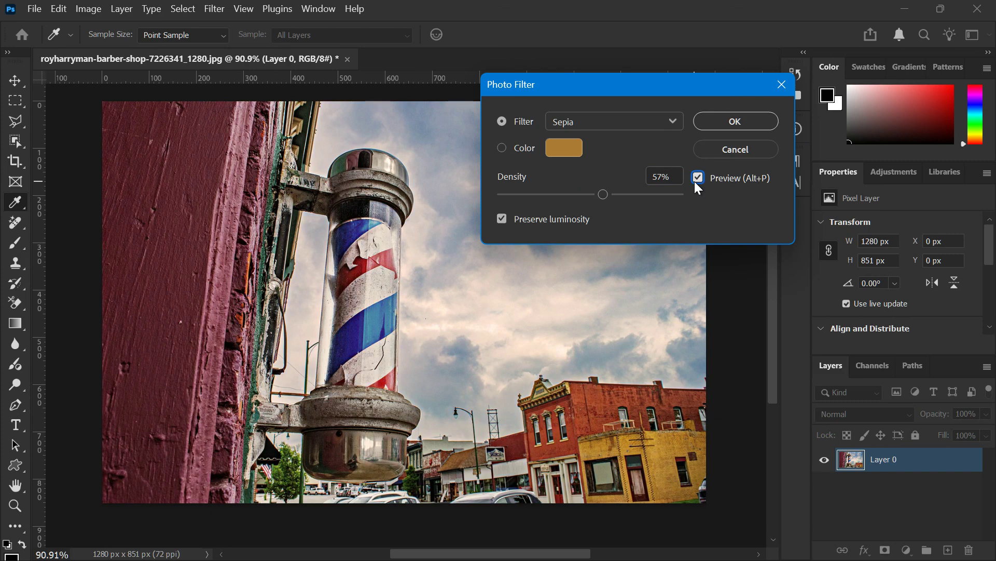
click(705, 154)
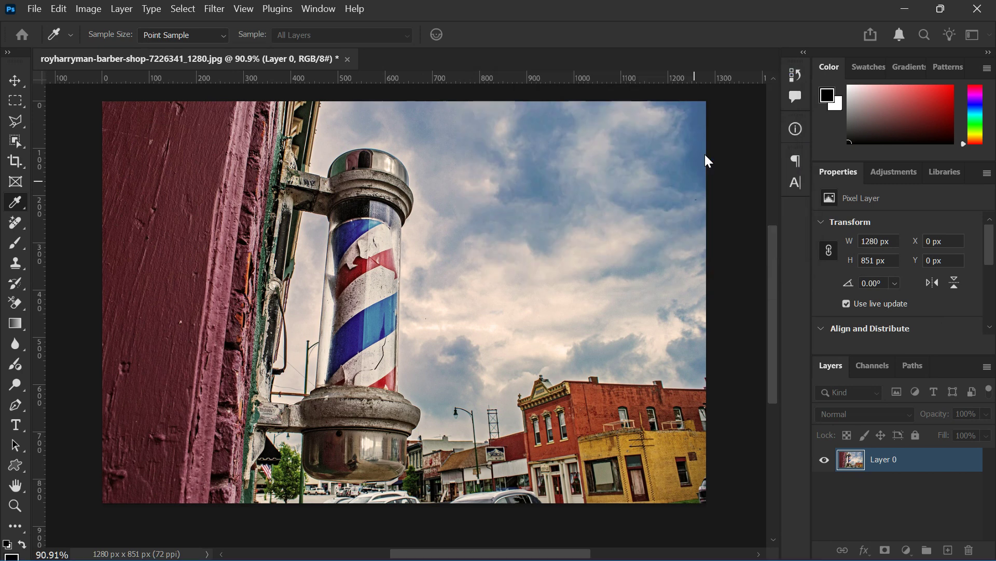
Convert the barber-pole photo layer to a smart object
key(v)
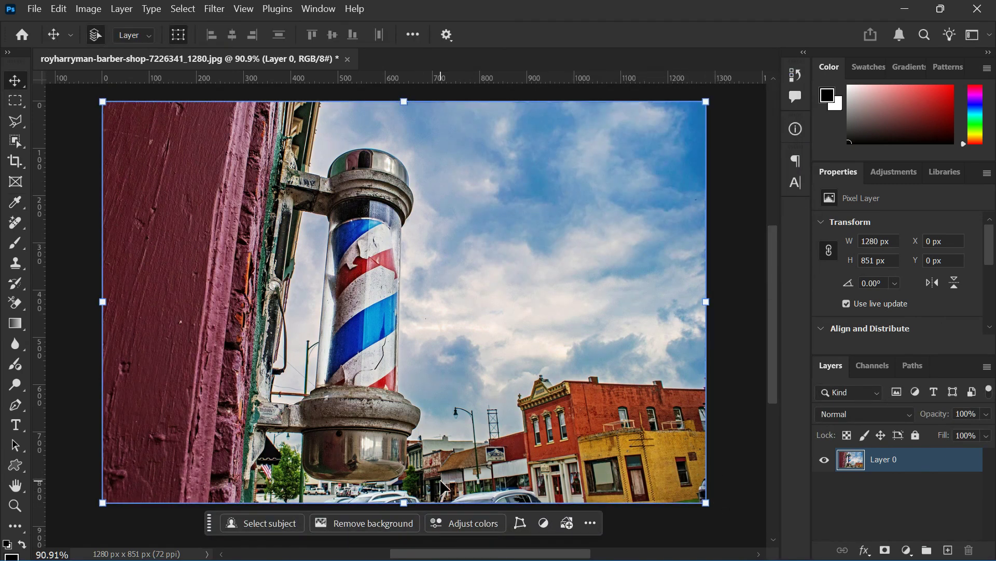
right_click(887, 464)
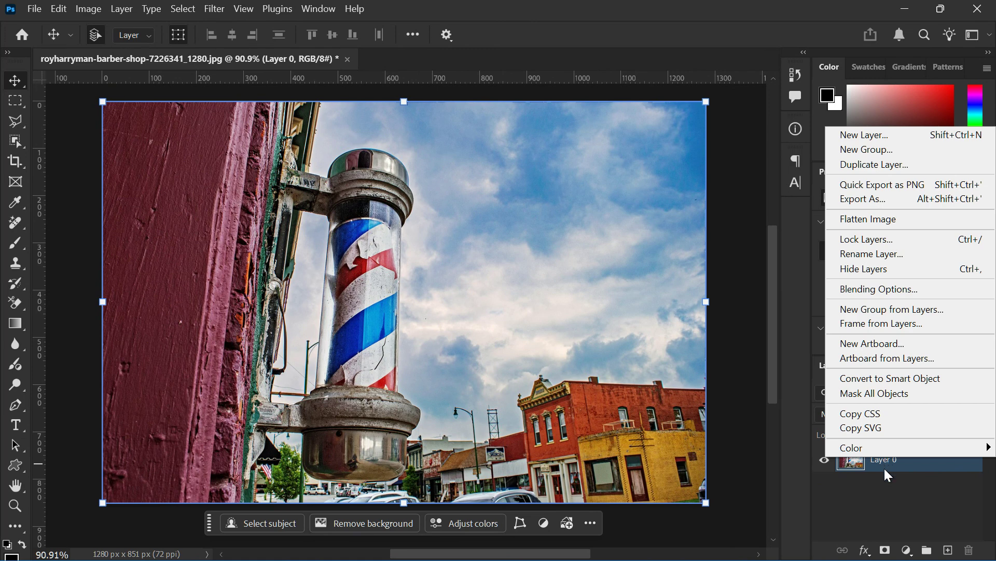
click(920, 380)
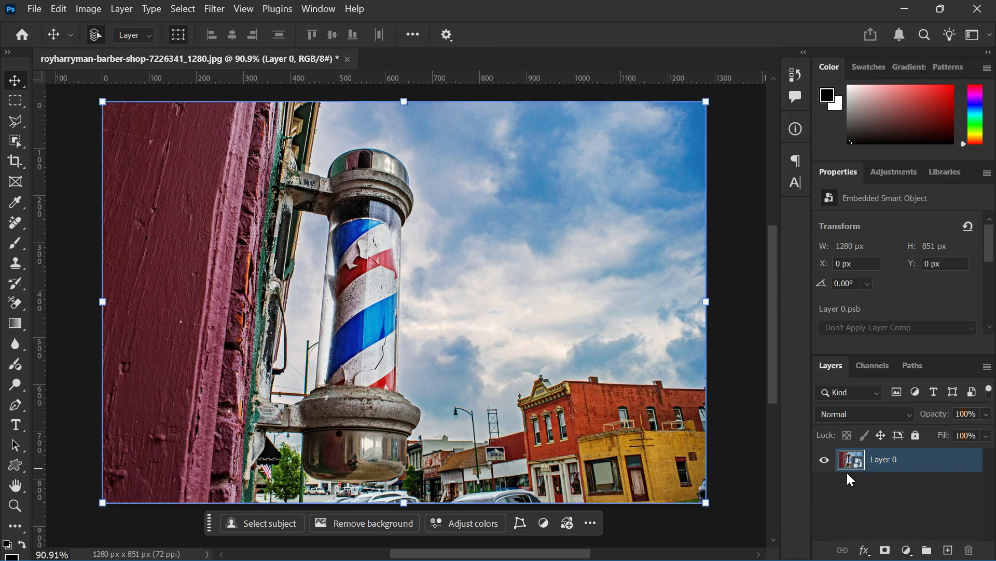
Add a Black & White adjustment layer above the smart object, keeping the Default preset
click(116, 10)
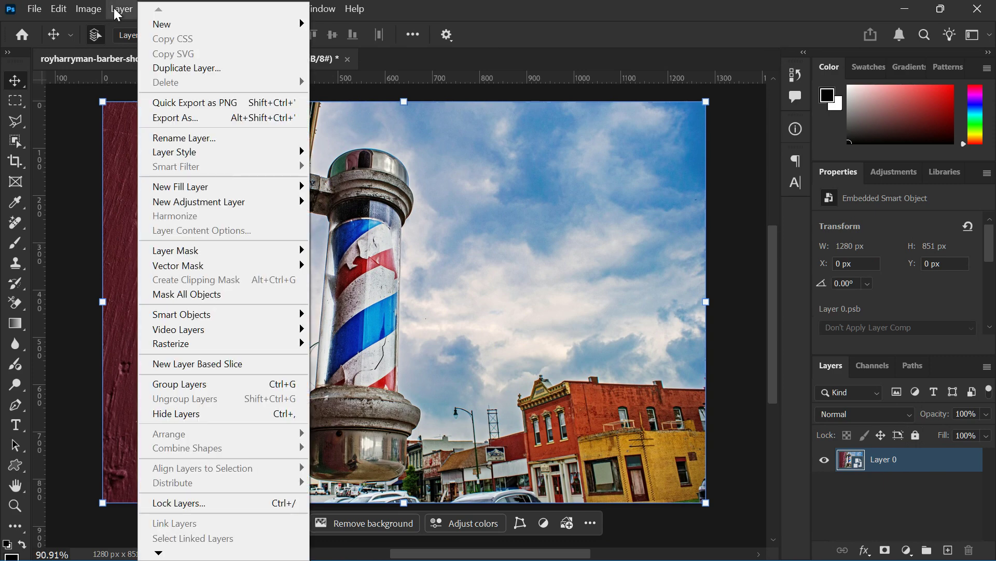
mouse_move(271, 207)
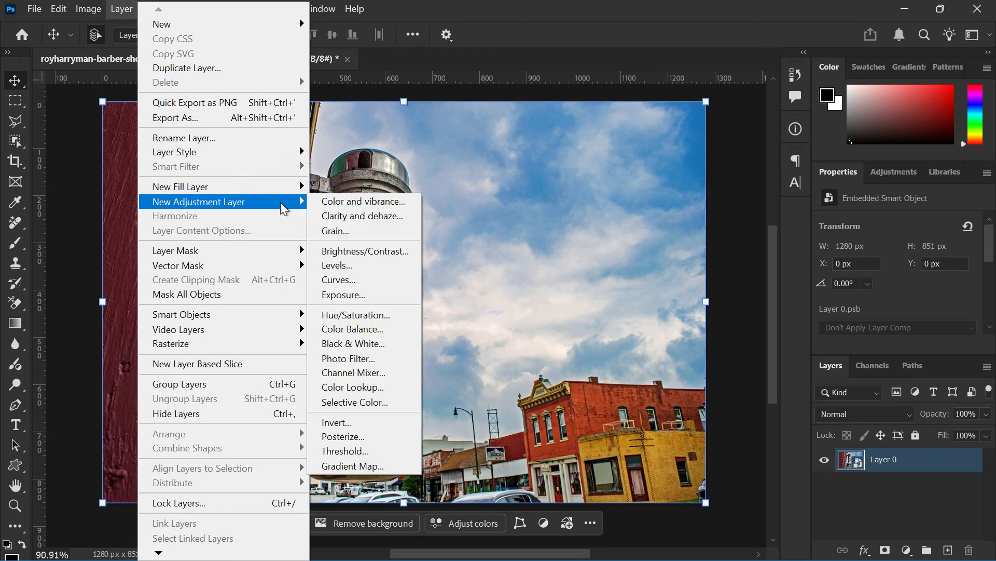
click(367, 344)
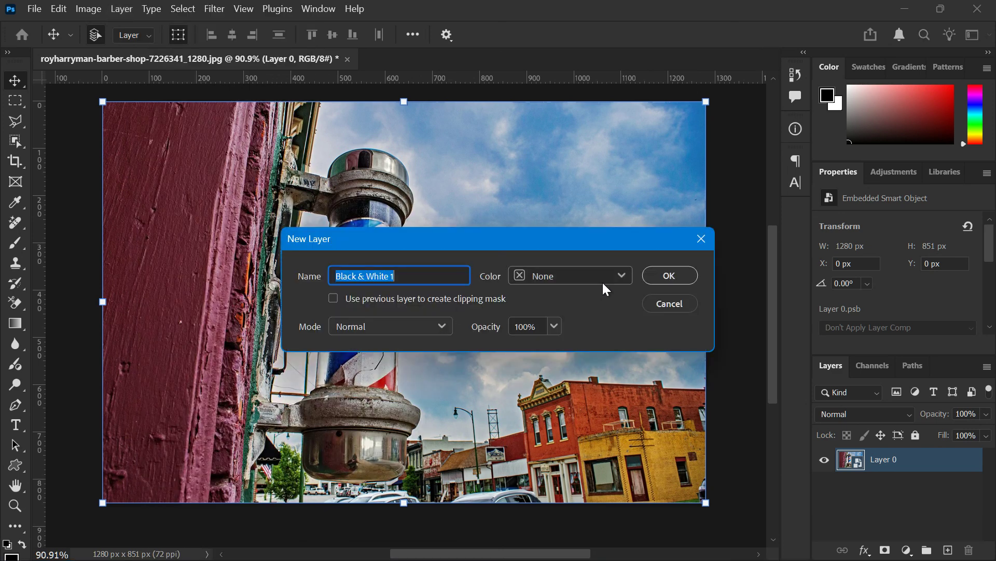
click(653, 277)
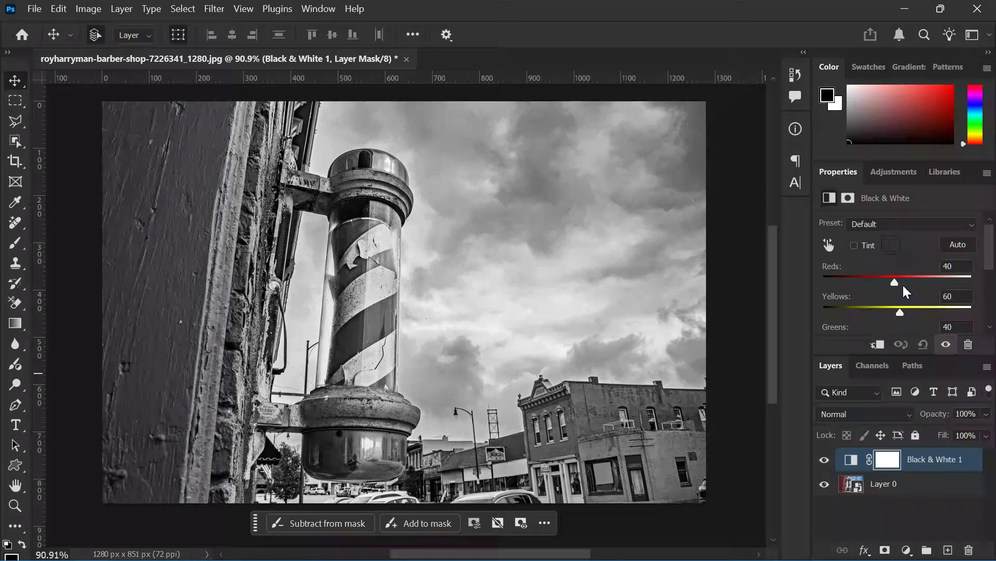
scroll(901, 283, down, 1)
scroll(902, 289, down, 2)
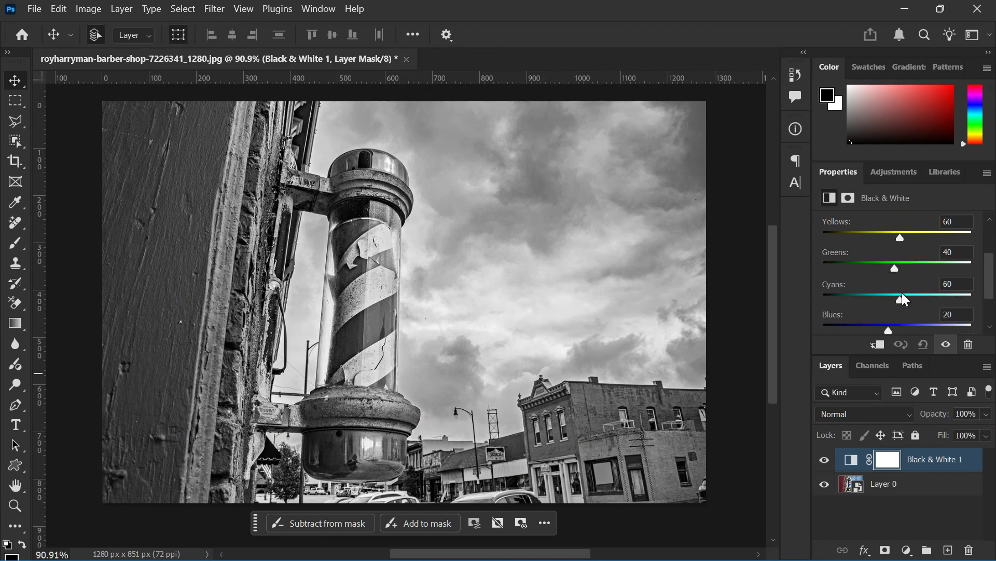
scroll(902, 292, up, 3)
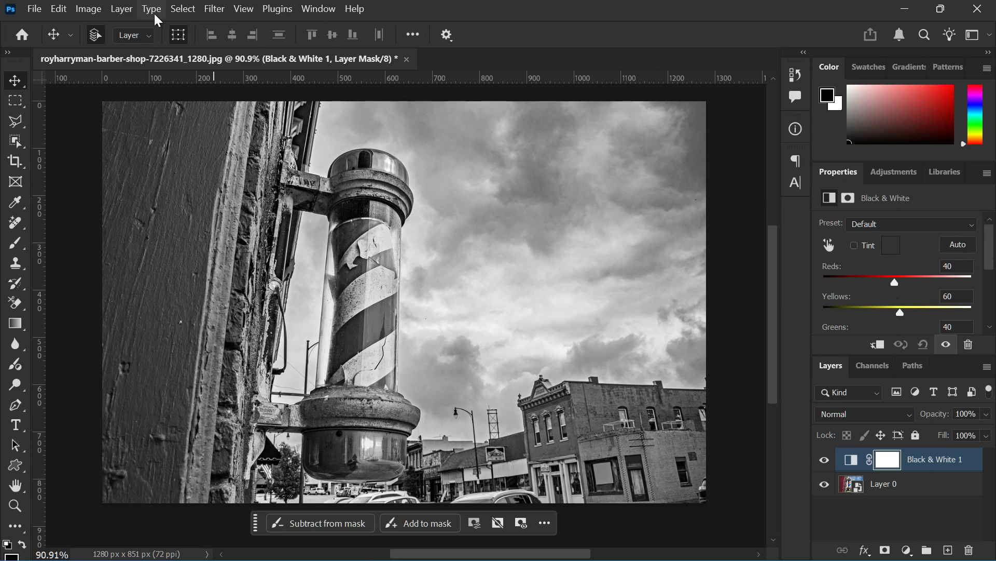
Add a Color Balance adjustment layer on top of the Black & White layer
click(121, 9)
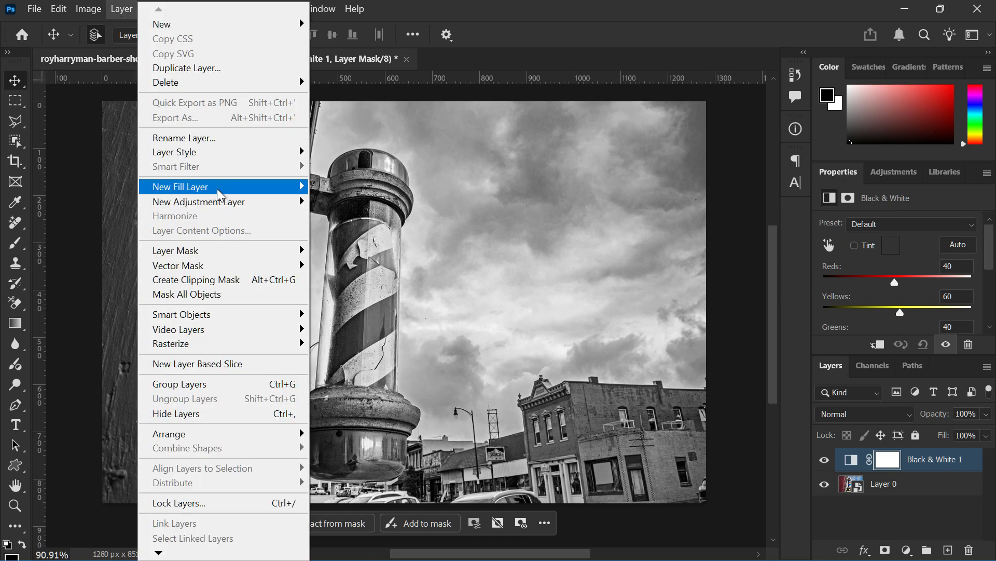
mouse_move(288, 204)
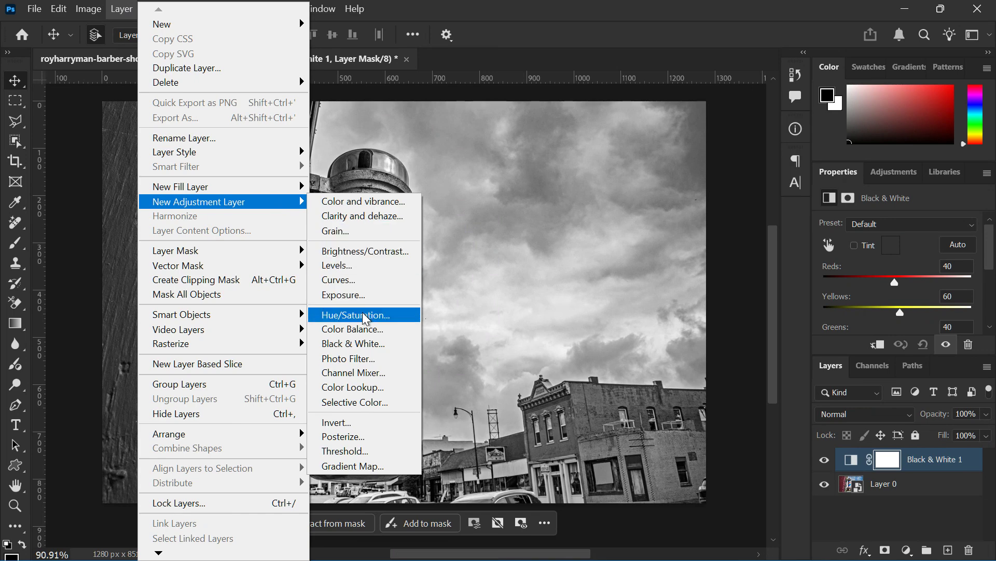
click(361, 329)
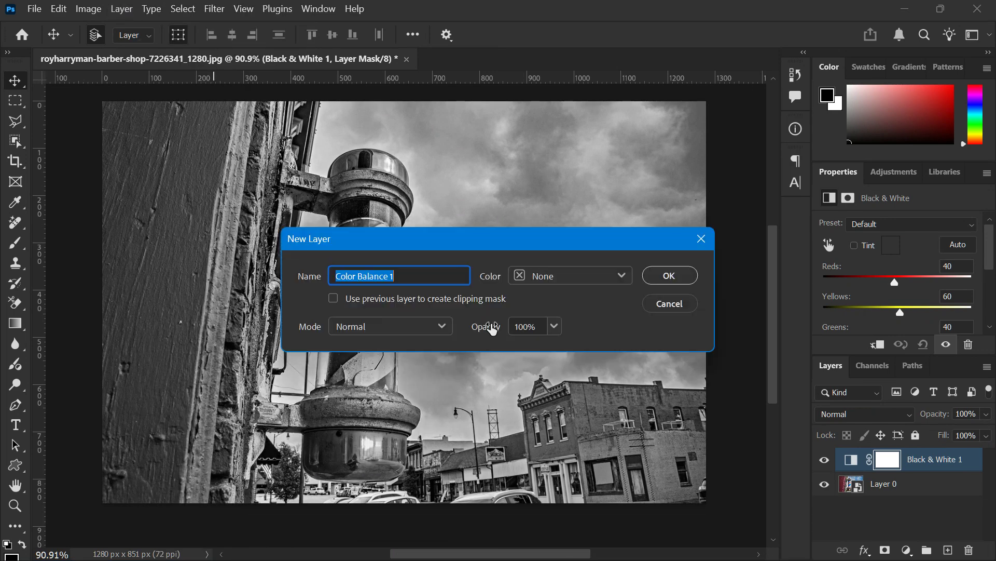
click(656, 276)
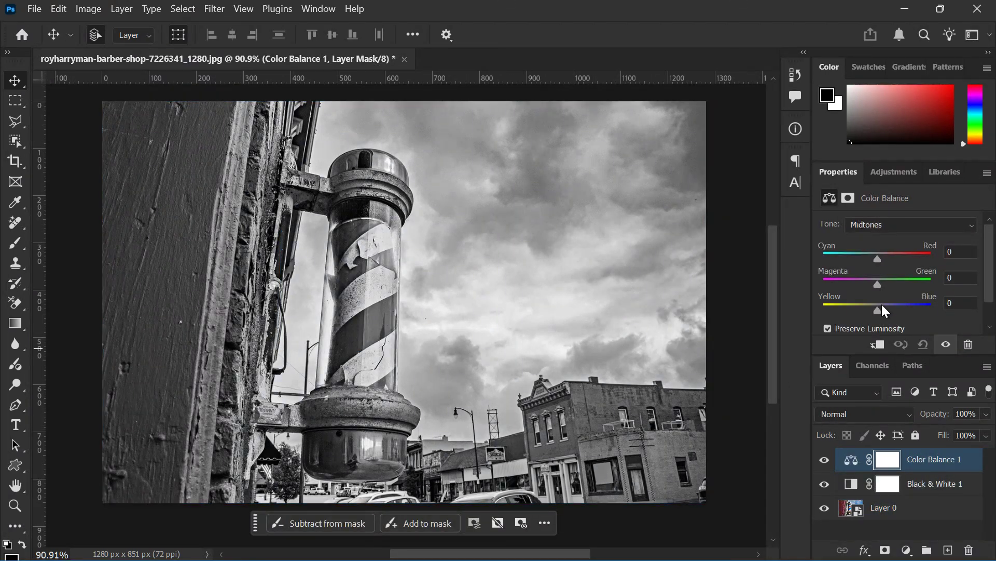
scroll(877, 288, down, 2)
scroll(876, 292, up, 2)
Try Cyan–Red midtone values of 200 and 20 in the Color Balance adjustment
double_click(969, 258)
text(200)
key(Return)
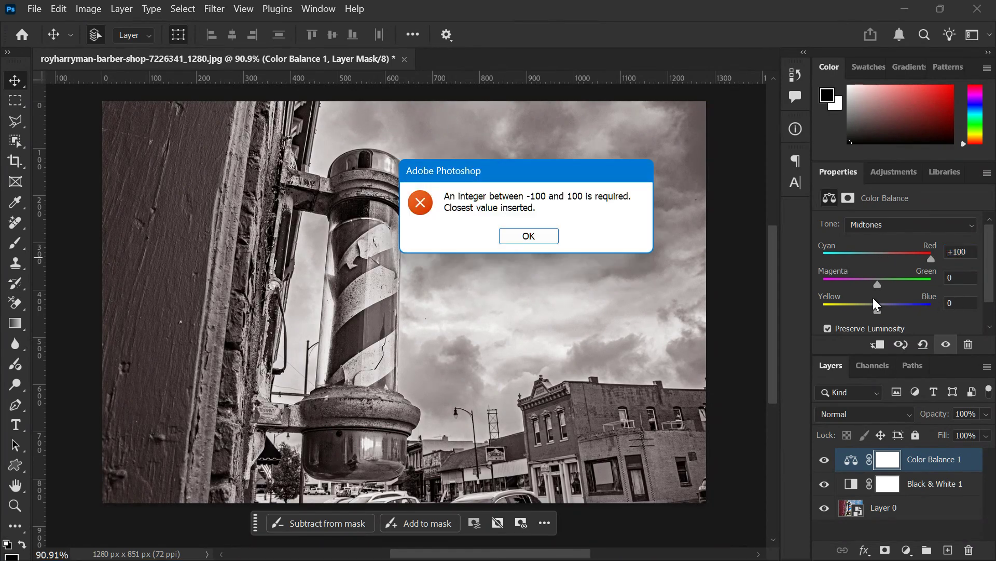
click(522, 238)
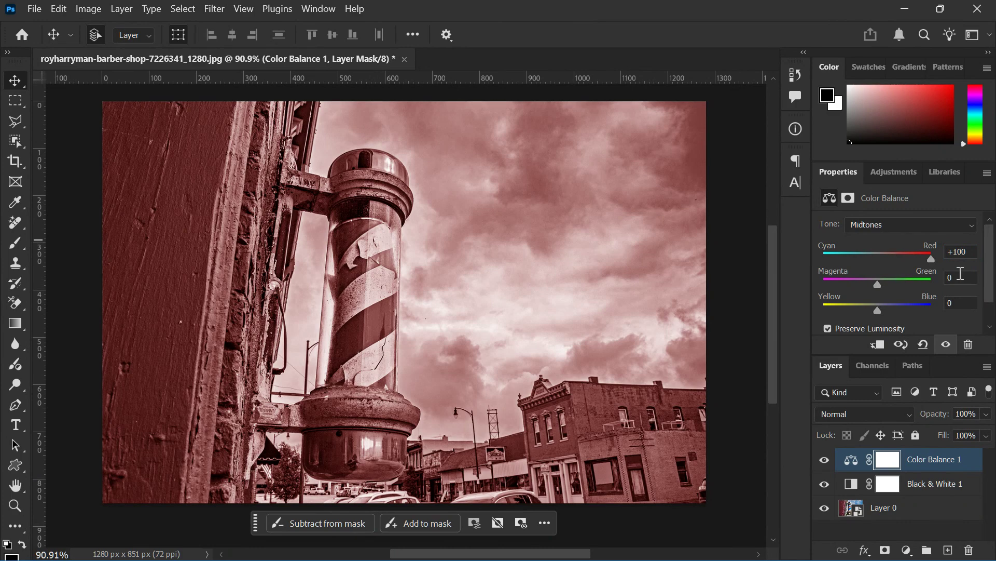
click(973, 252)
key(BackSpace)
key(BackSpace)
key(BackSpace)
text(20)
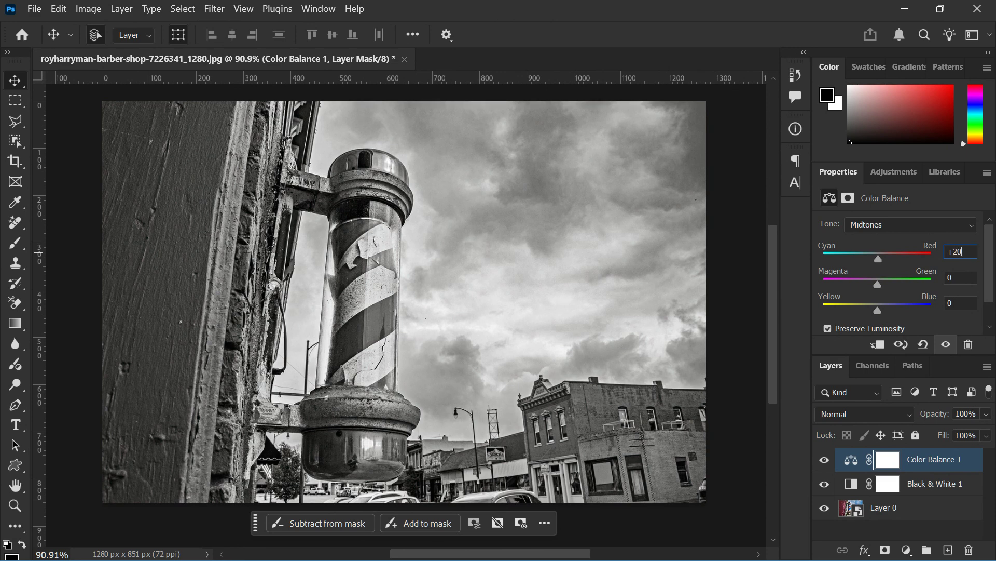
key(Return)
Set the Color Balance midtones to +24 on Cyan–Red and +21 on Yellow–Blue
click(931, 259)
drag(934, 260, 890, 258)
drag(883, 307, 889, 314)
Try Color Balance layer opacities of 17% and 42%, toggling the Black & White layer's visibility to compare
click(986, 413)
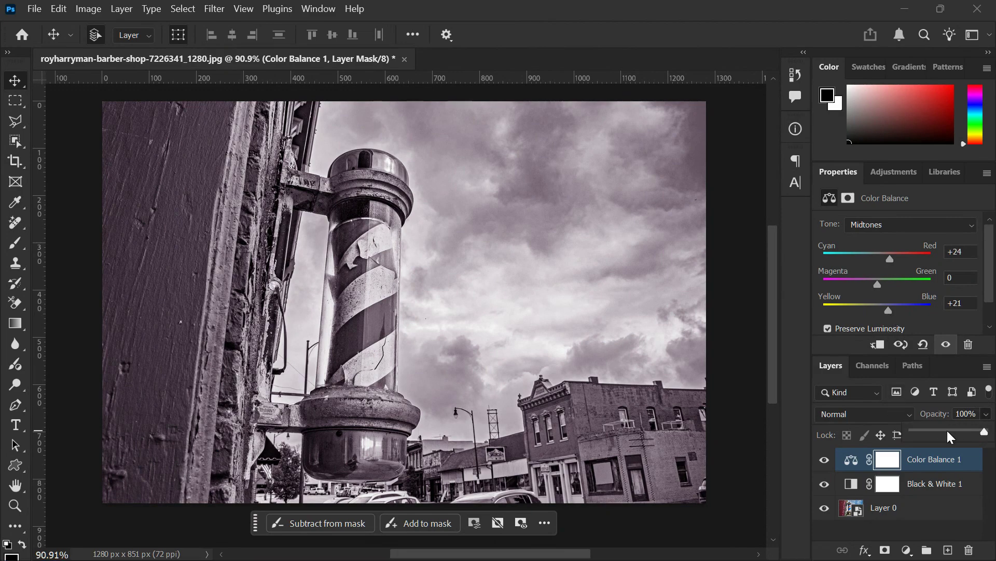
drag(948, 431, 923, 432)
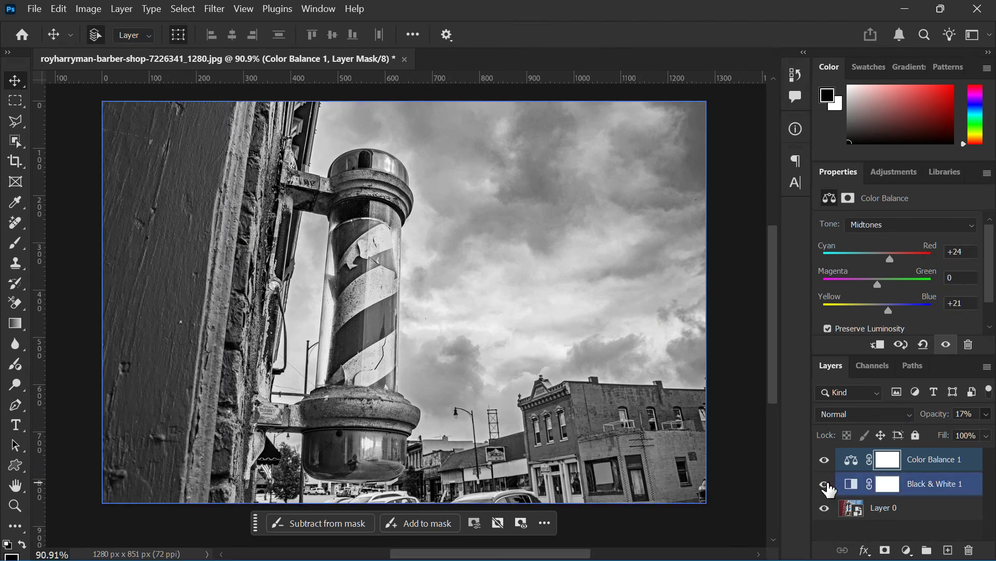
click(825, 484)
click(986, 414)
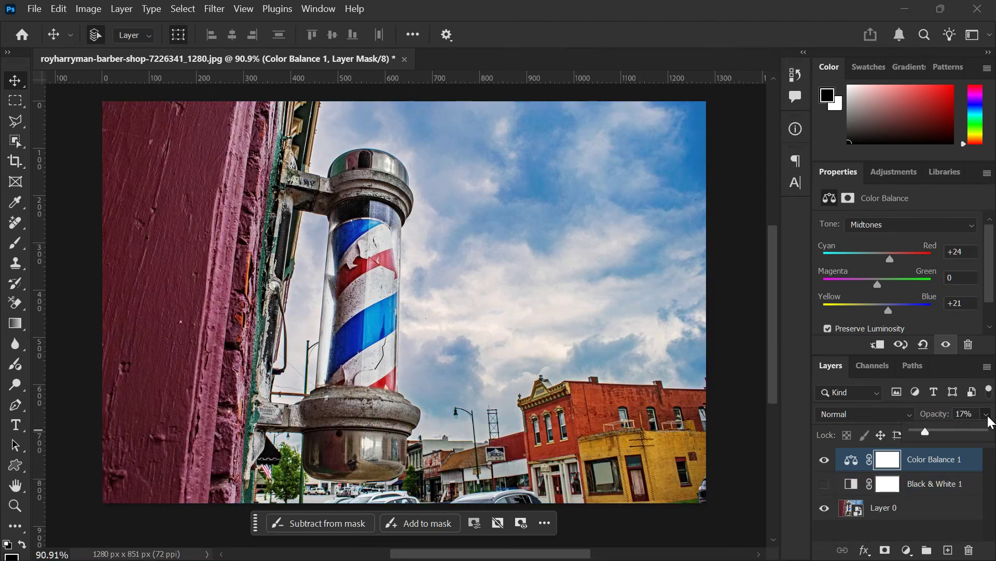
drag(943, 432, 944, 432)
click(824, 485)
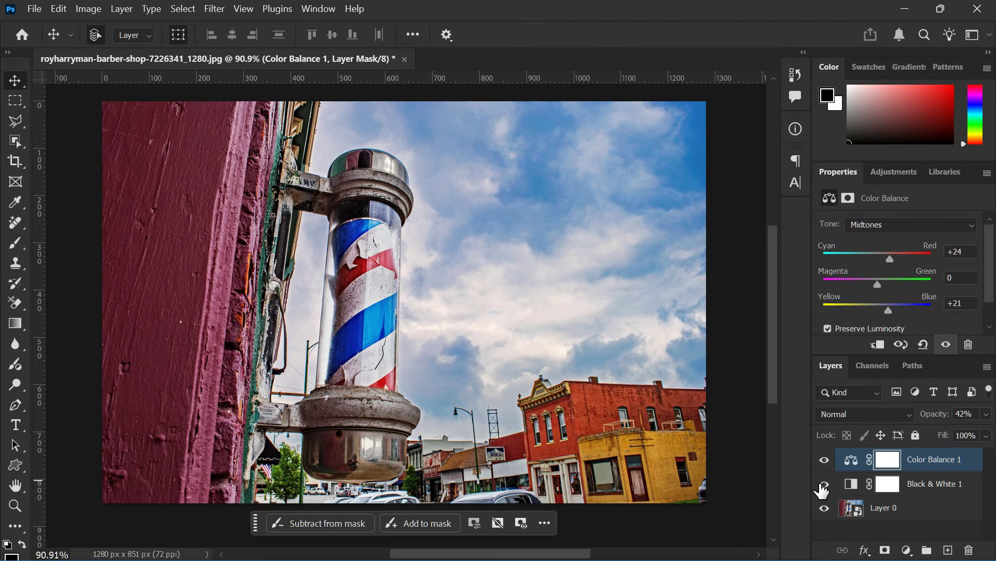
click(824, 484)
Set the Black & White adjustment layer's opacity to 60%
click(939, 483)
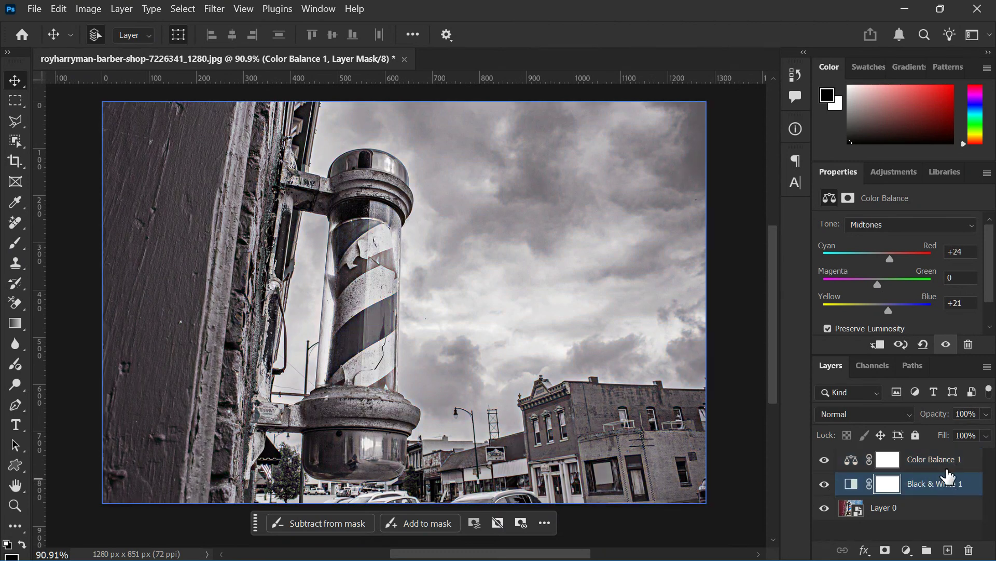
click(986, 413)
drag(986, 431, 931, 443)
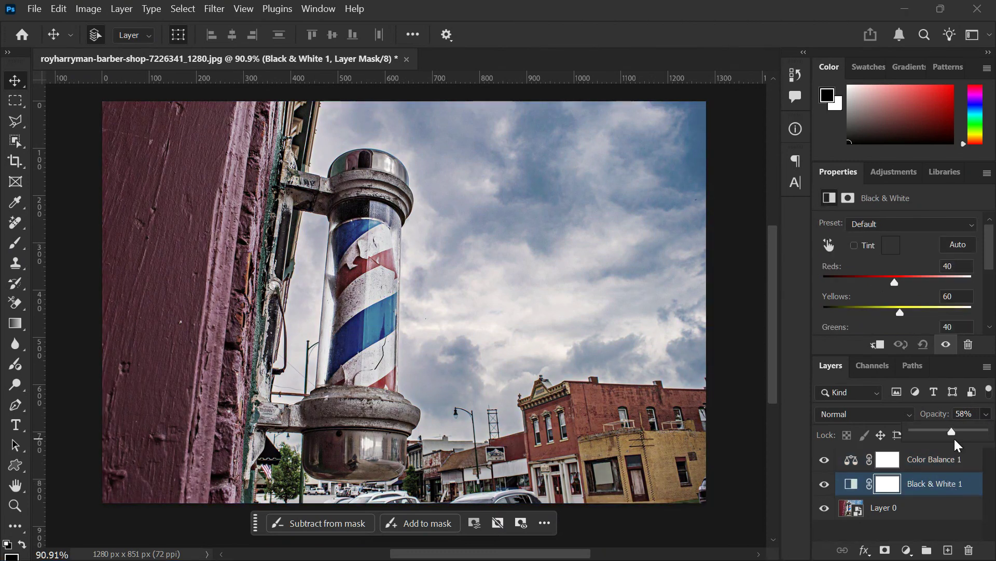
Set the Color Balance layer's opacity to about 75% and deselect all layers
click(942, 459)
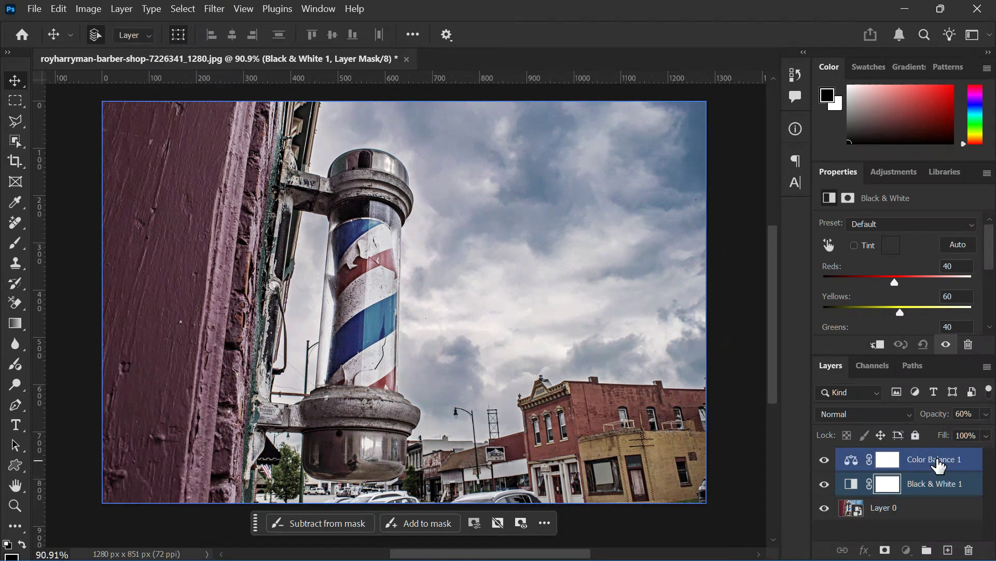
scroll(911, 303, down, 1)
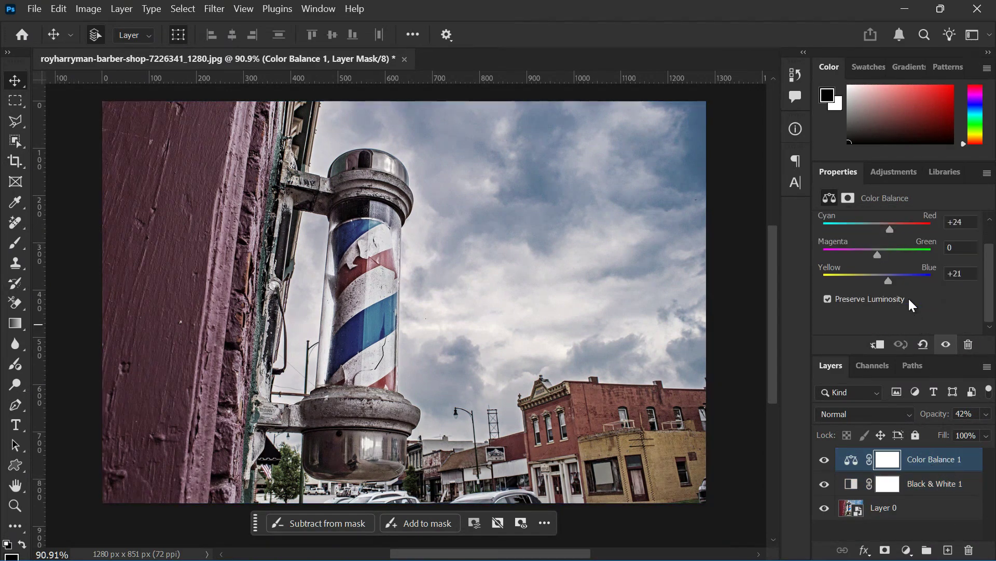
click(986, 413)
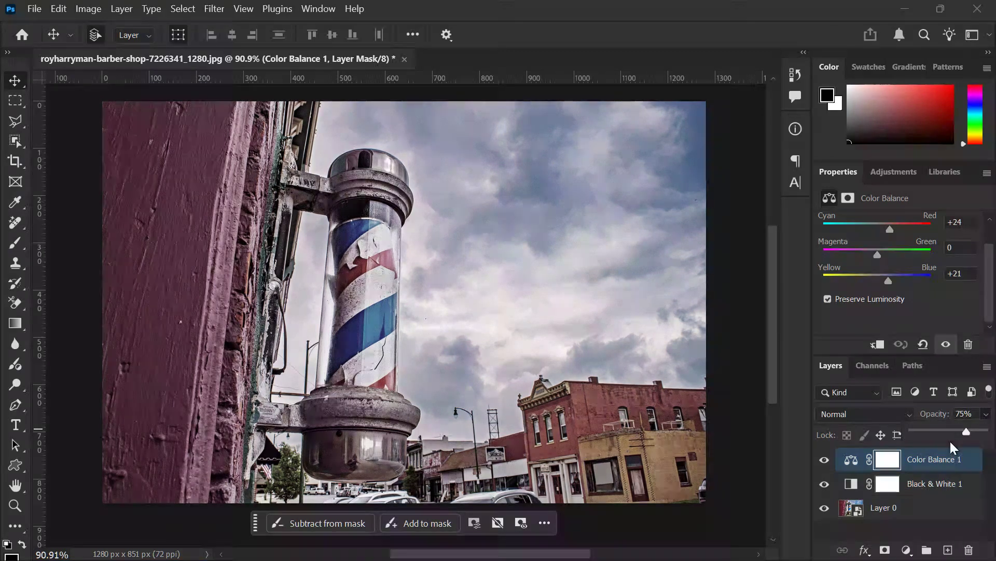
click(908, 522)
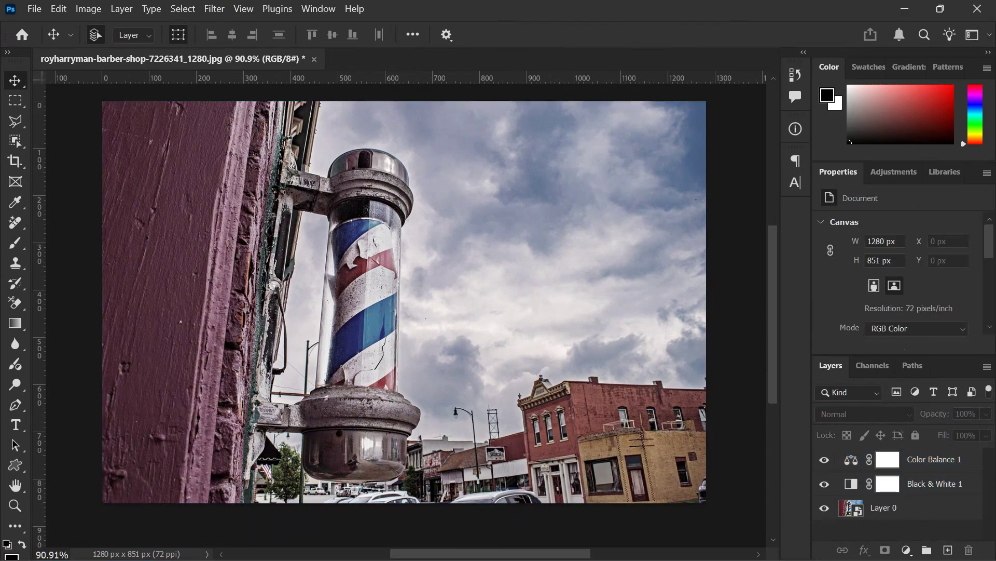